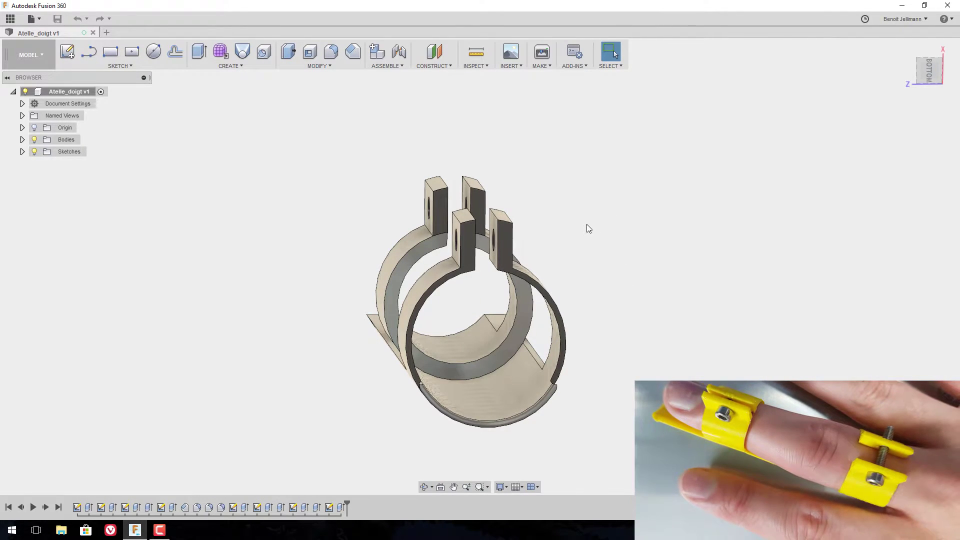
# Examine the finger splint's overall shape, its two clamp rings and the paired screw tabs on them from several sides
pyautogui.keyDown('shift'); pyautogui.moveTo(587, 225); pyautogui.dragTo(536, 232, button='middle'); pyautogui.keyUp('shift')
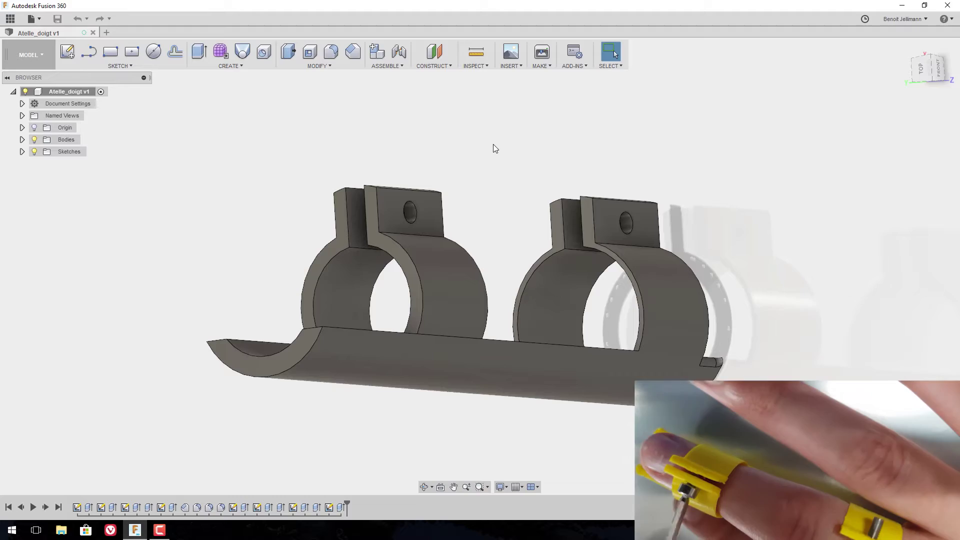
pyautogui.keyDown('shift'); pyautogui.moveTo(497, 135); pyautogui.dragTo(501, 159, button='middle'); pyautogui.keyUp('shift')
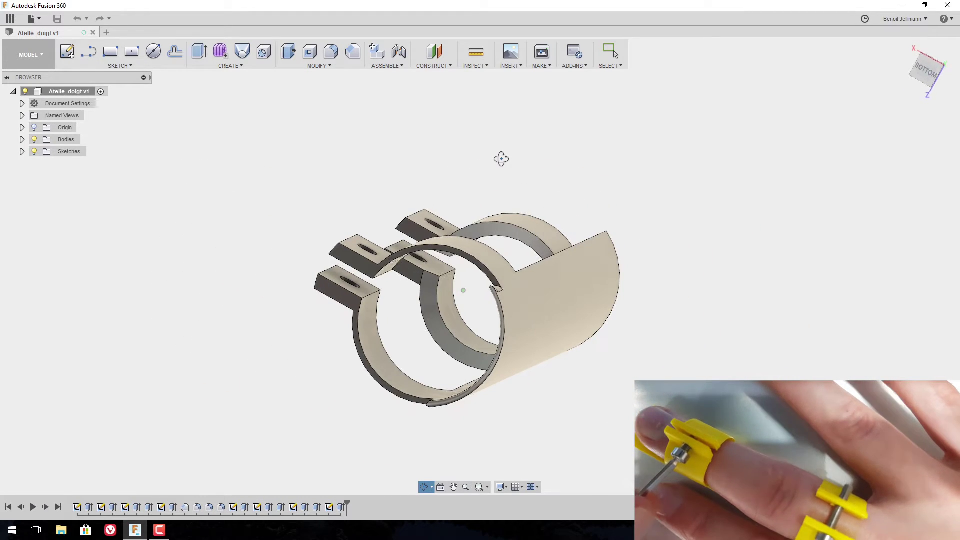
pyautogui.moveTo(502, 159); pyautogui.dragTo(496, 167)
pyautogui.press('Escape')
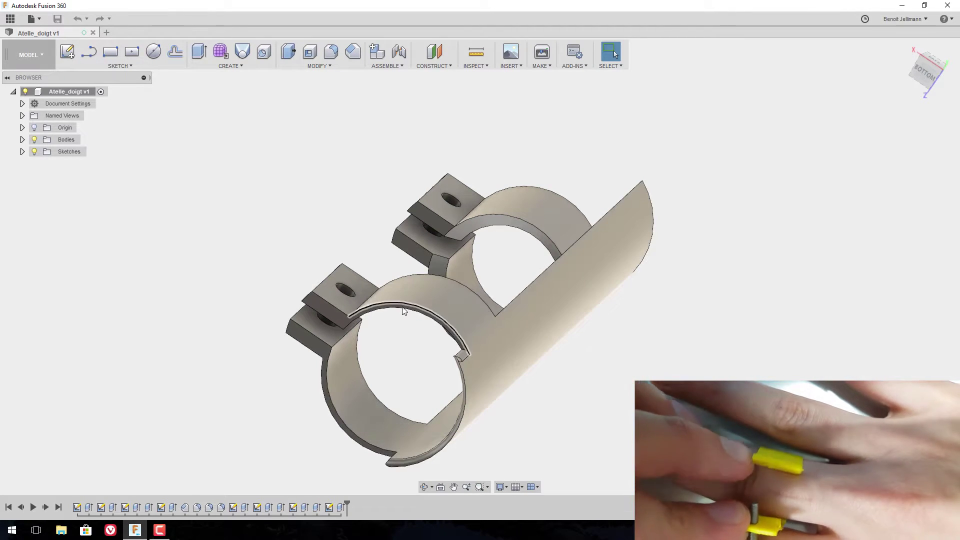
pyautogui.scroll(5, 398, 305)
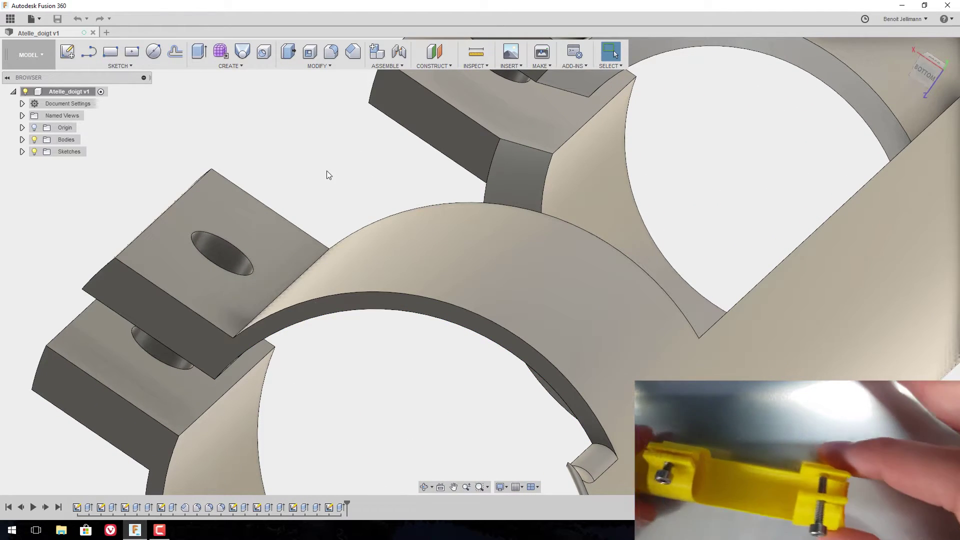
pyautogui.keyDown('shift'); pyautogui.moveTo(324, 174); pyautogui.dragTo(488, 234, button='middle'); pyautogui.keyUp('shift')
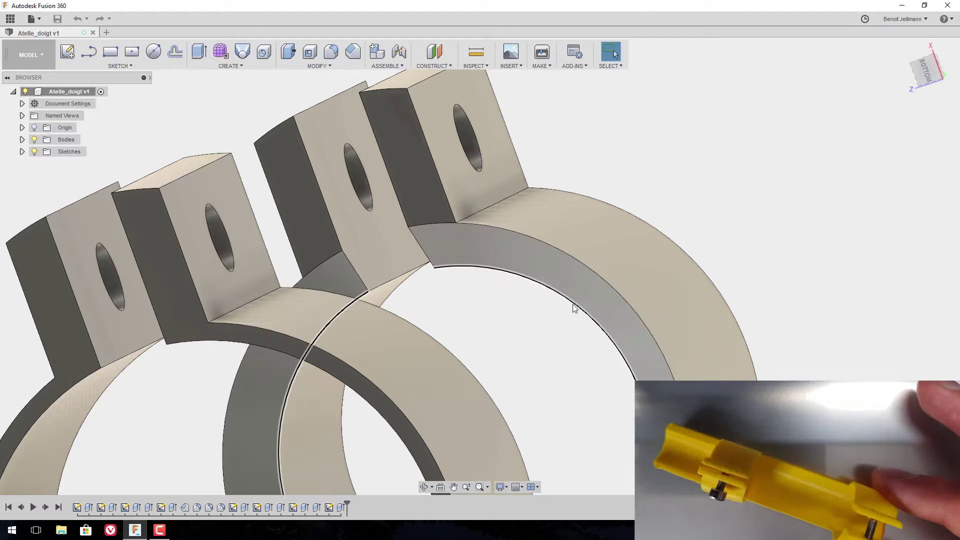
pyautogui.keyDown('shift'); pyautogui.moveTo(528, 303); pyautogui.dragTo(540, 285, button='middle'); pyautogui.keyUp('shift')
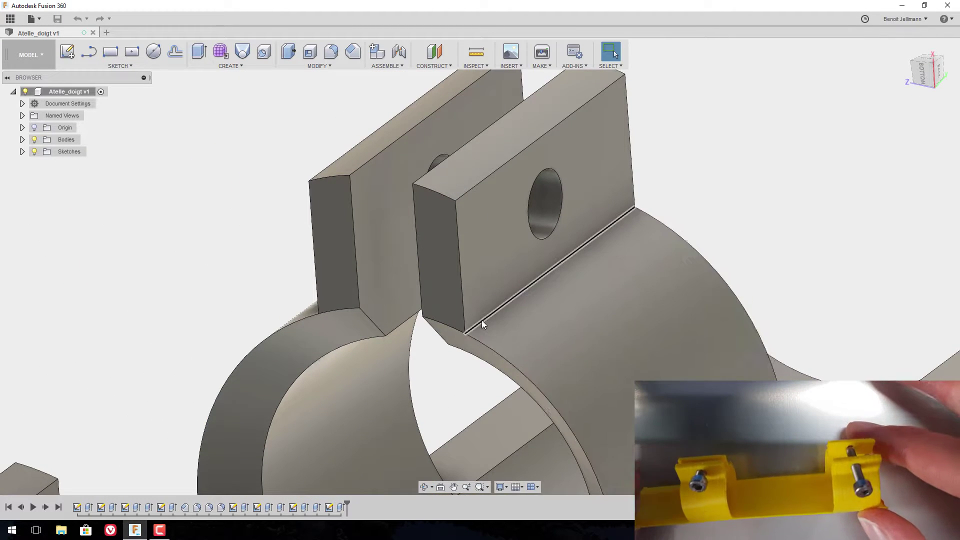
pyautogui.scroll(-3, 559, 380)
pyautogui.scroll(-3, 423, 412)
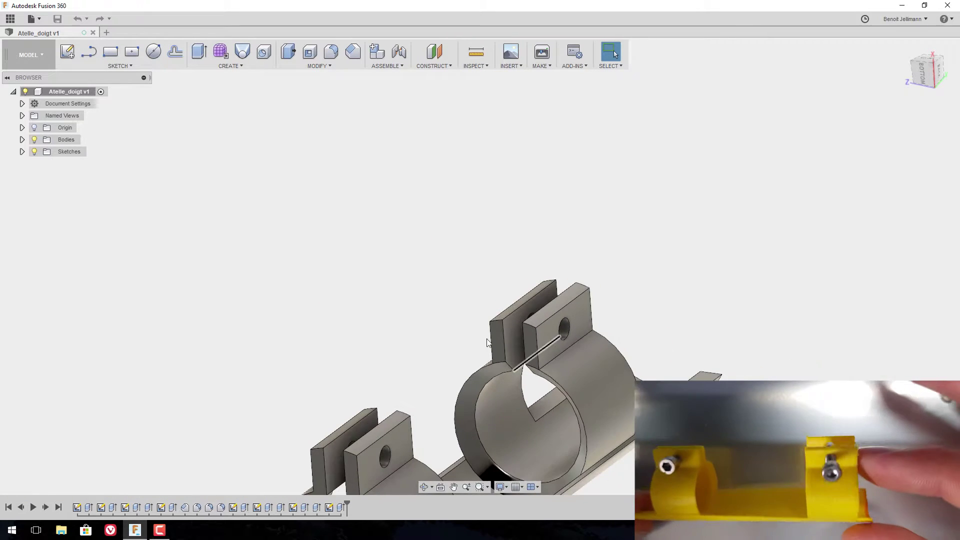
pyautogui.scroll(-3, 468, 390)
pyautogui.scroll(4, 412, 460)
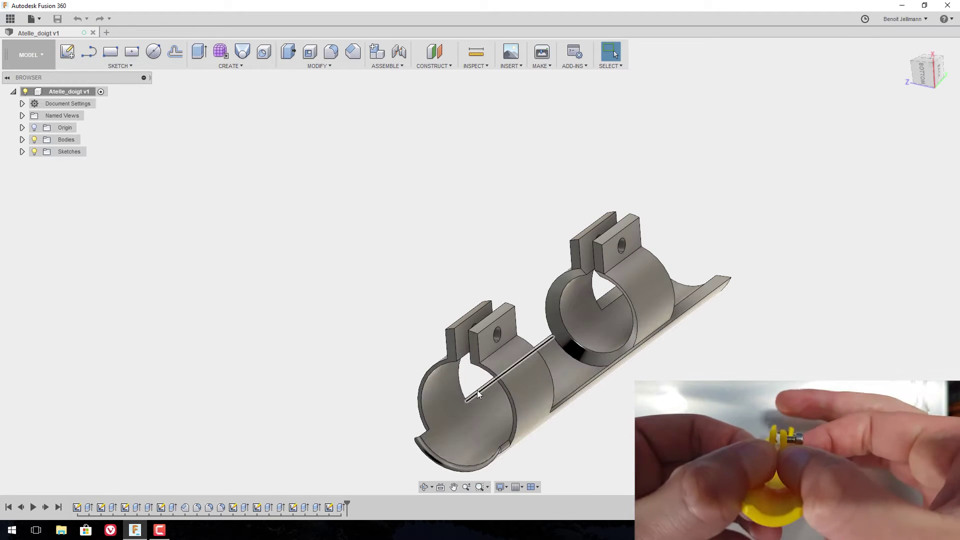
pyautogui.scroll(4, 462, 394)
pyautogui.scroll(-6, 511, 437)
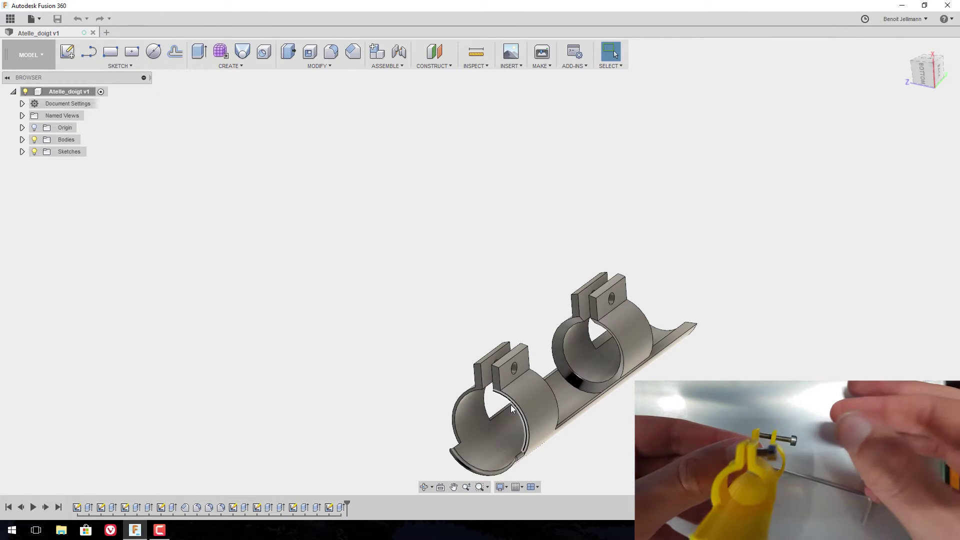
pyautogui.scroll(2, 554, 371)
pyautogui.scroll(-3, 539, 367)
pyautogui.scroll(7, 521, 390)
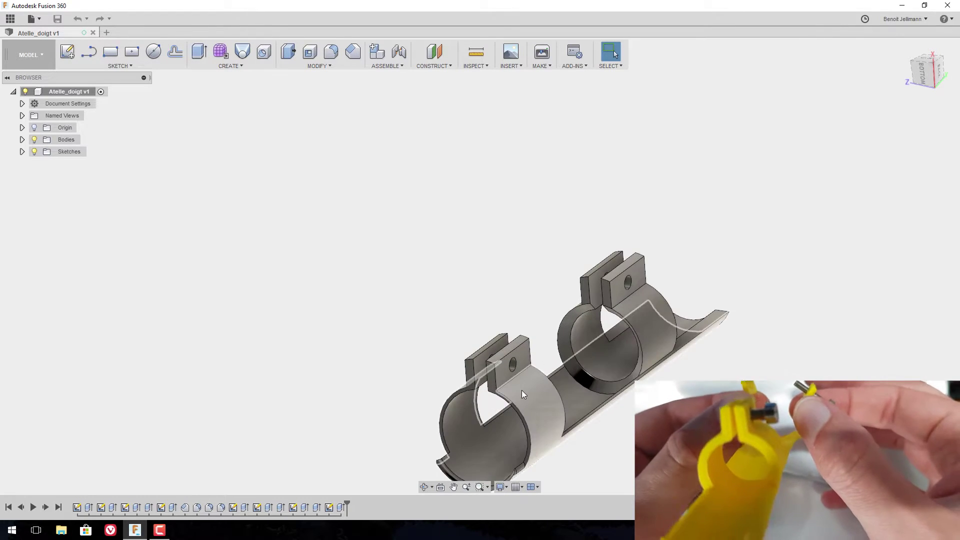
# Inspect the screw holes in the clamp tabs and the gap between the tabs on the ring at the splint's rounded end
pyautogui.keyDown('shift'); pyautogui.moveTo(563, 264); pyautogui.dragTo(513, 239, button='middle'); pyautogui.keyUp('shift')
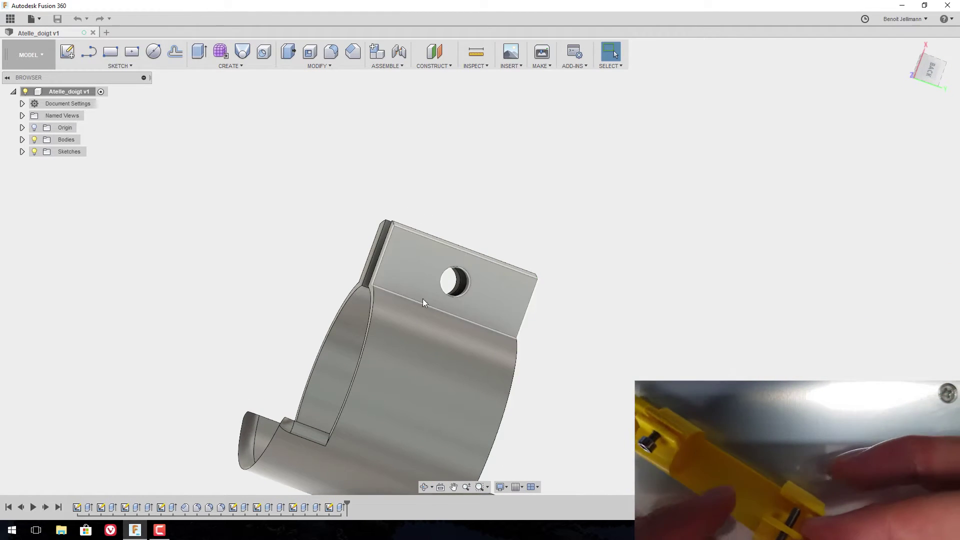
pyautogui.keyDown('shift'); pyautogui.moveTo(523, 194); pyautogui.dragTo(569, 248, button='middle'); pyautogui.keyUp('shift')
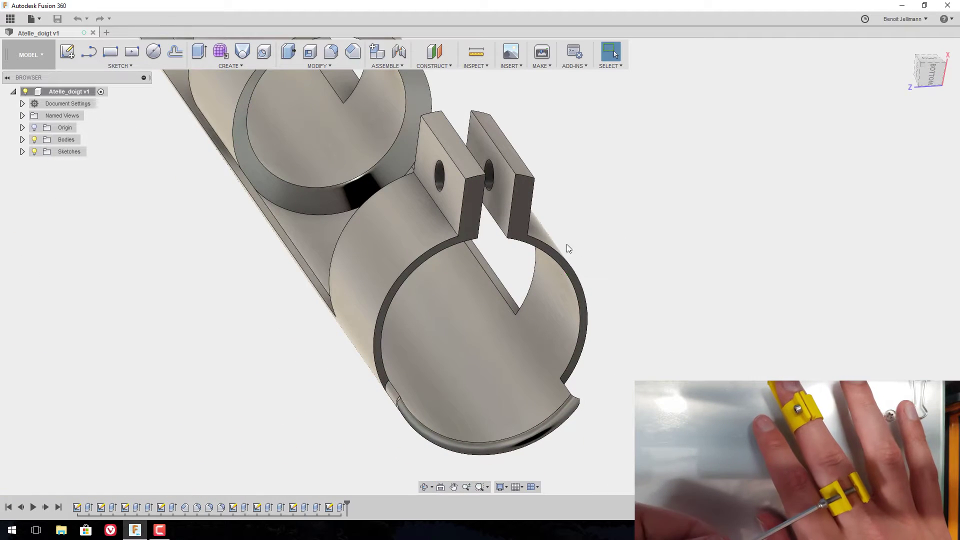
pyautogui.keyDown('shift'); pyautogui.moveTo(602, 142); pyautogui.dragTo(566, 203, button='middle'); pyautogui.keyUp('shift')
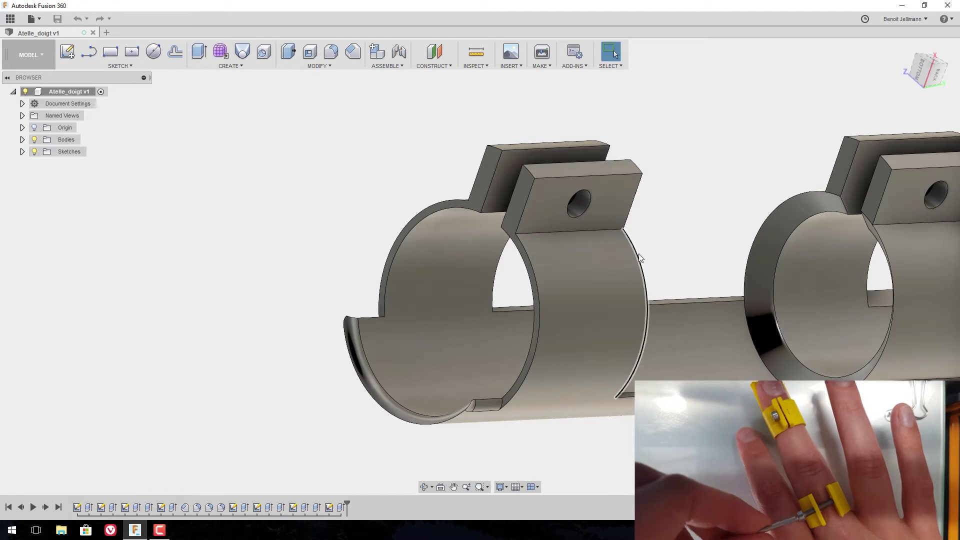
pyautogui.keyDown('shift'); pyautogui.moveTo(457, 126); pyautogui.dragTo(530, 246, button='middle'); pyautogui.keyUp('shift')
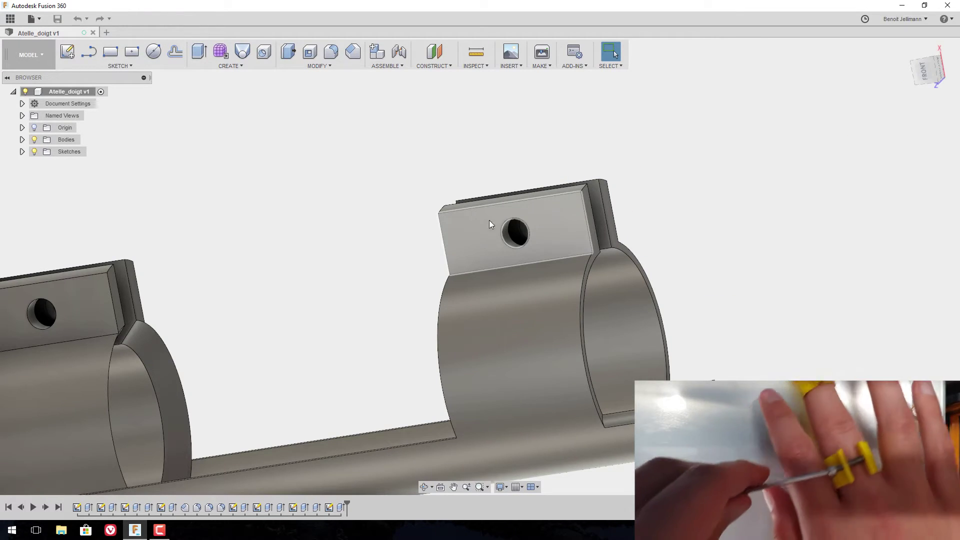
pyautogui.moveTo(725, 220); pyautogui.dragTo(715, 228, button='middle')
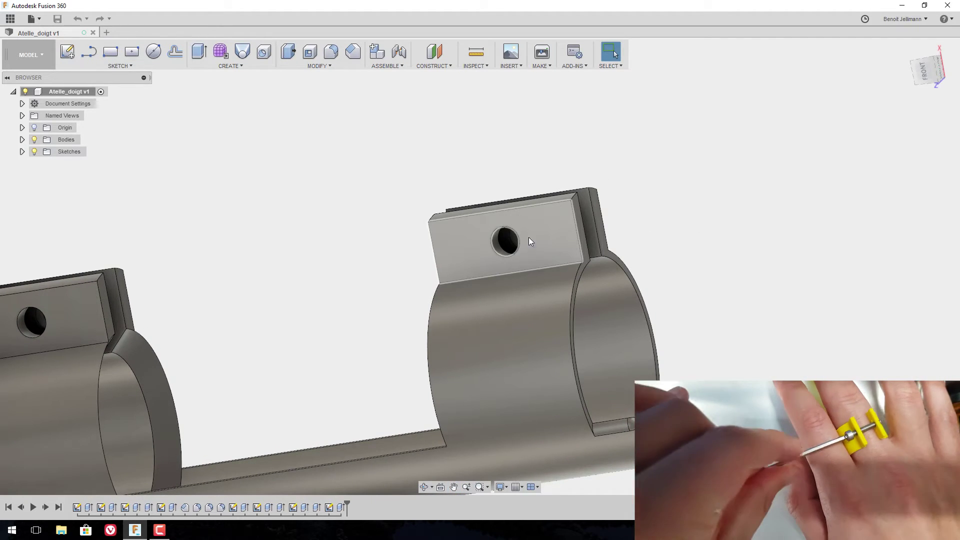
pyautogui.keyDown('shift'); pyautogui.moveTo(694, 172); pyautogui.dragTo(647, 157, button='middle'); pyautogui.keyUp('shift')
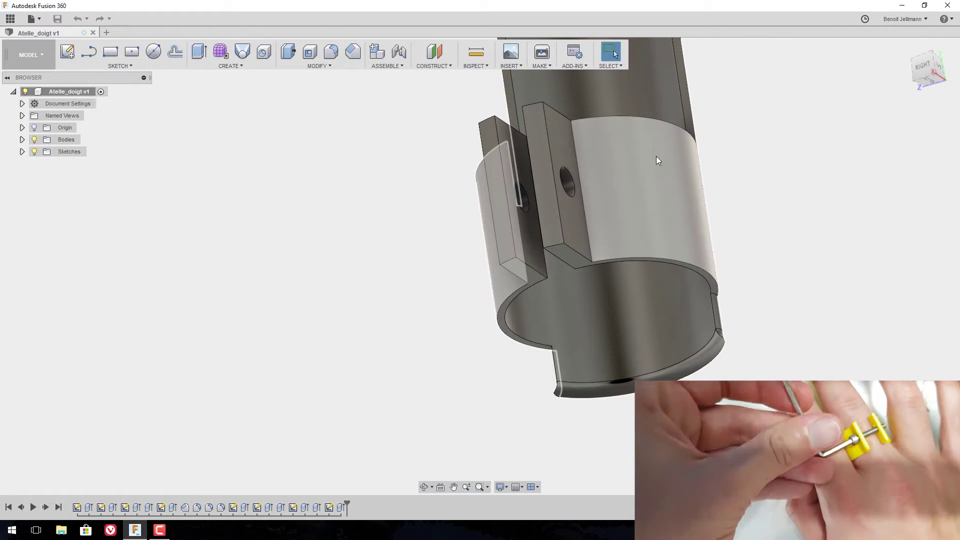
pyautogui.keyDown('shift'); pyautogui.moveTo(765, 165); pyautogui.dragTo(547, 231, button='middle'); pyautogui.keyUp('shift')
pyautogui.scroll(-2, 515, 150)
pyautogui.scroll(5, 579, 162)
pyautogui.keyDown('shift'); pyautogui.moveTo(579, 162); pyautogui.dragTo(426, 209, button='middle'); pyautogui.keyUp('shift')
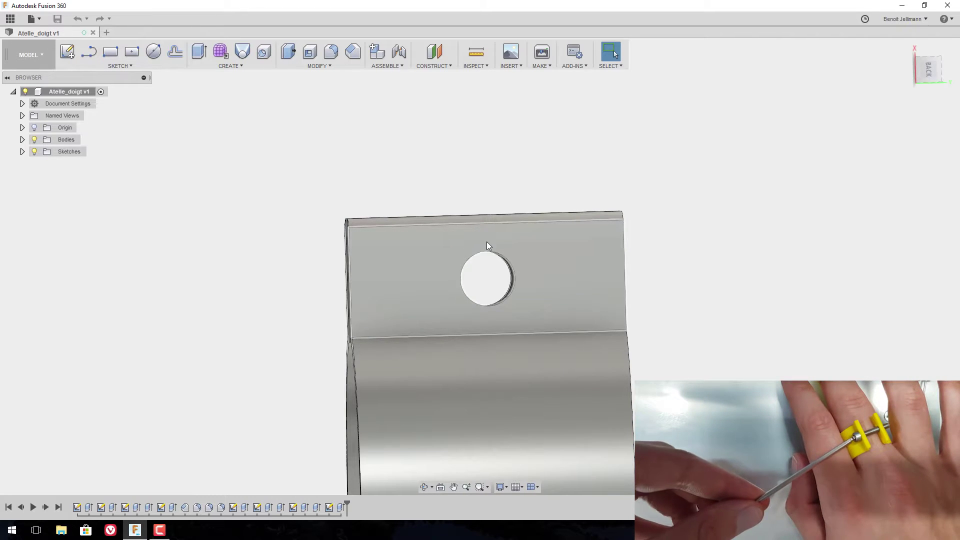
pyautogui.scroll(-3, 356, 232)
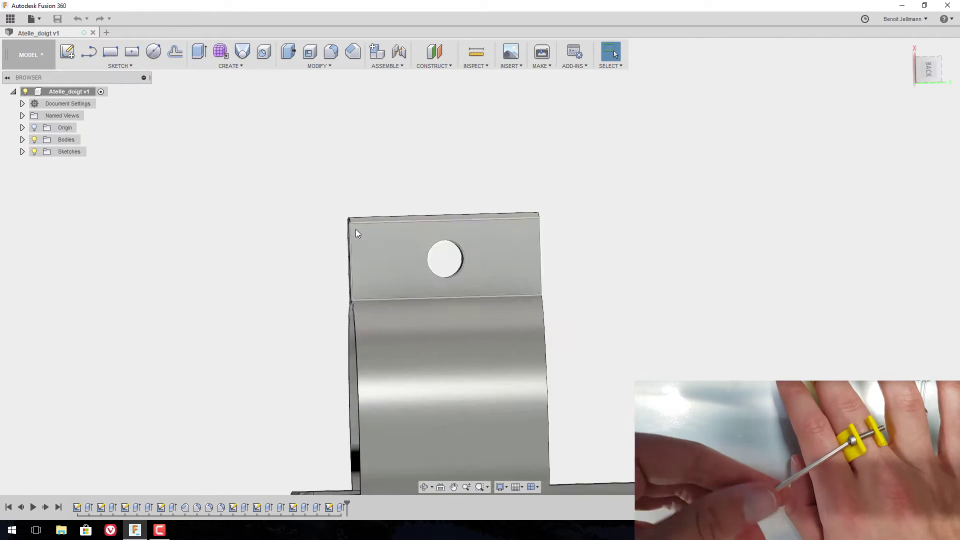
pyautogui.scroll(-3, 356, 233)
pyautogui.scroll(-3, 476, 200)
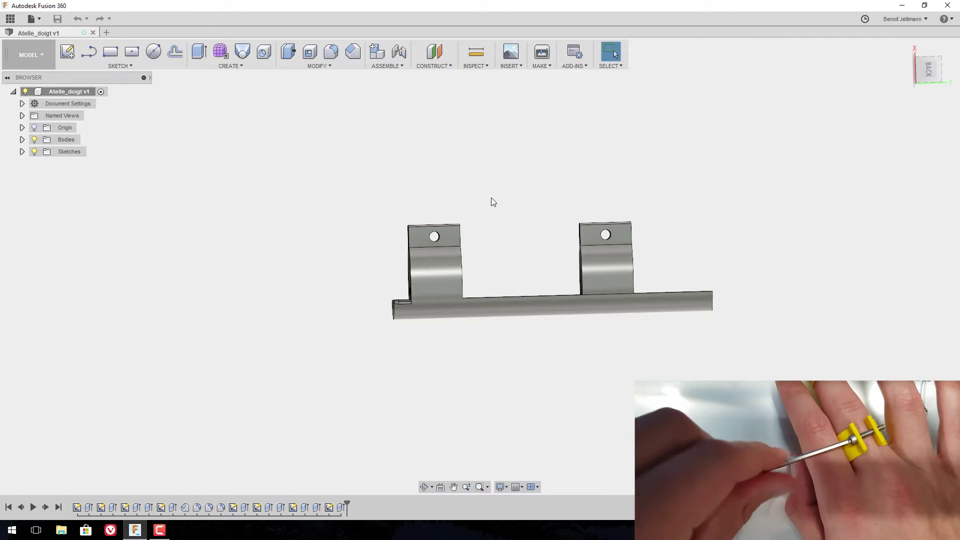
# Inspect the rounded lip and the small corner notches at the splint's base end, beside the thin-walled ring
pyautogui.keyDown('shift'); pyautogui.moveTo(491, 201); pyautogui.dragTo(632, 182, button='middle'); pyautogui.keyUp('shift')
pyautogui.scroll(8, 655, 271)
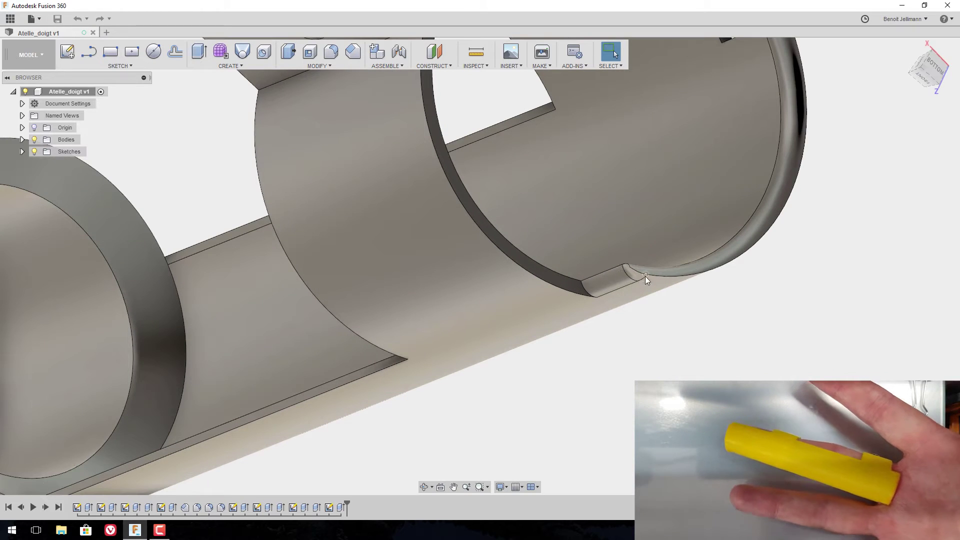
pyautogui.keyDown('shift'); pyautogui.moveTo(779, 221); pyautogui.dragTo(624, 223, button='middle'); pyautogui.keyUp('shift')
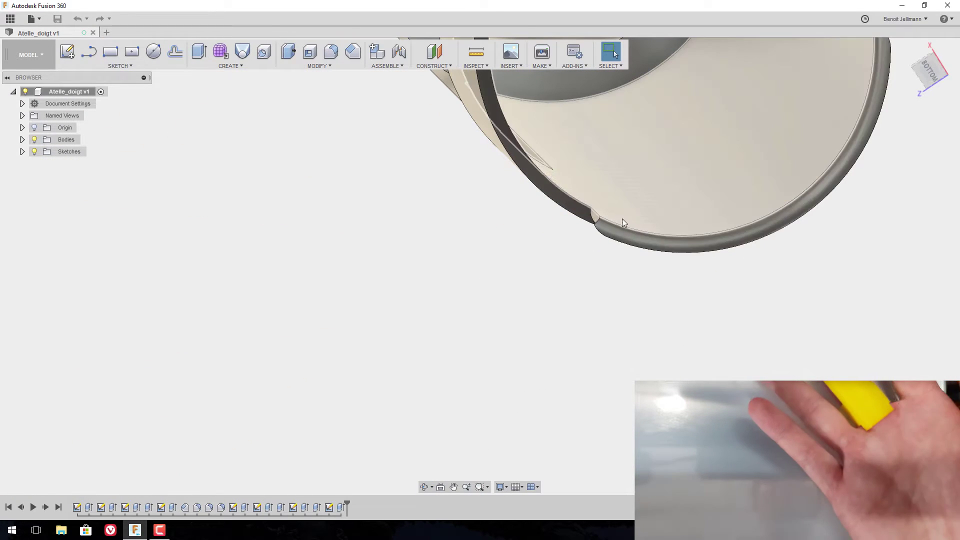
pyautogui.keyDown('shift'); pyautogui.moveTo(630, 309); pyautogui.dragTo(634, 277, button='middle'); pyautogui.keyUp('shift')
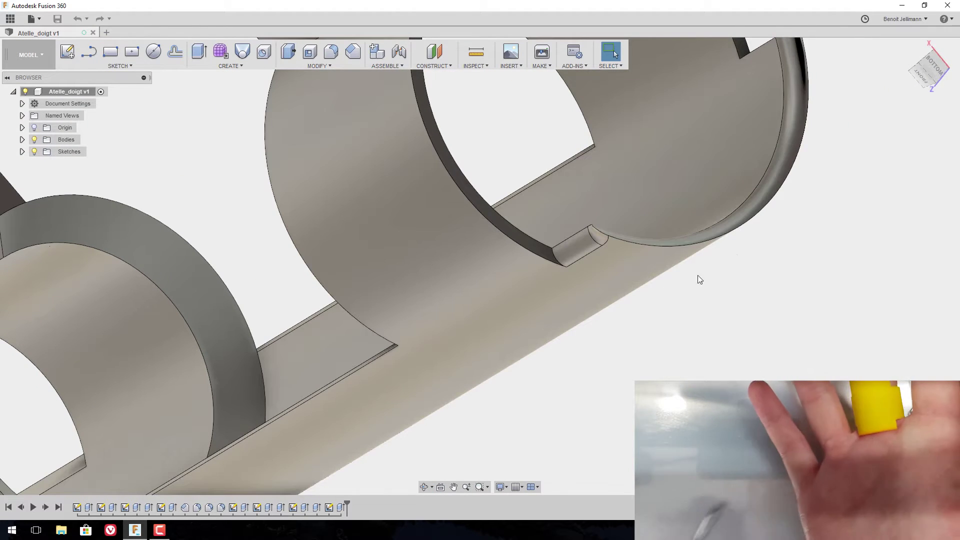
pyautogui.keyDown('shift'); pyautogui.moveTo(782, 88); pyautogui.dragTo(355, 256, button='middle'); pyautogui.keyUp('shift')
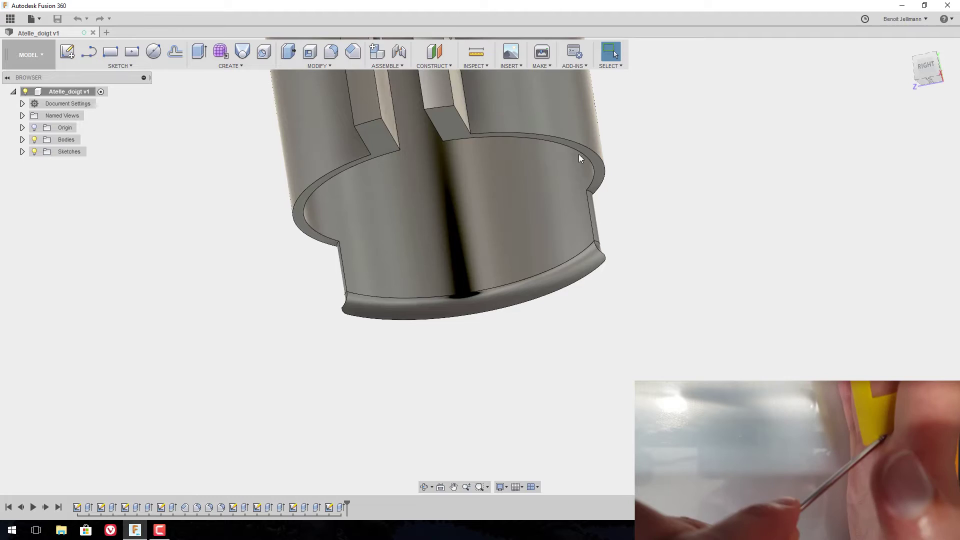
pyautogui.keyDown('shift'); pyautogui.moveTo(720, 279); pyautogui.dragTo(604, 315, button='middle'); pyautogui.keyUp('shift')
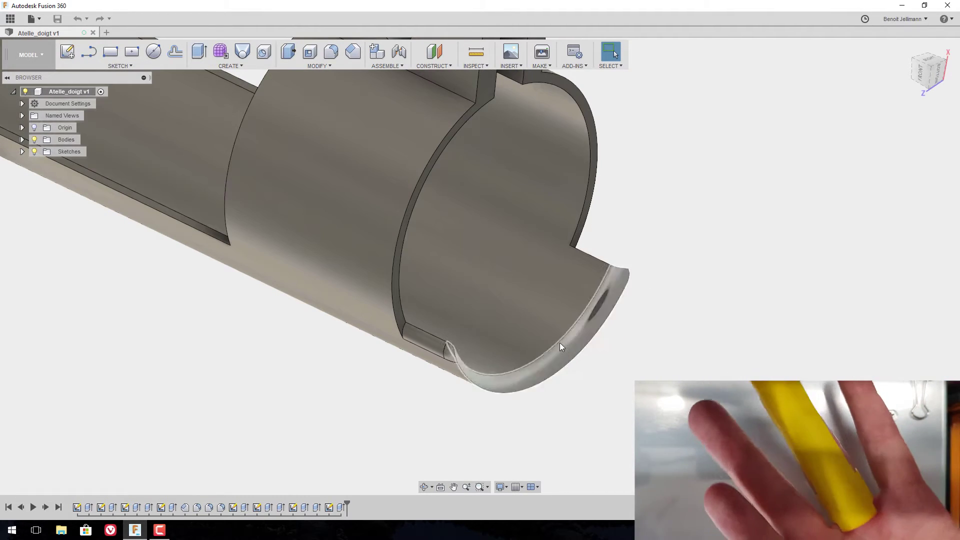
# Examine the open fingertip end of the splint's trough and how it extends beyond the second clamp ring
pyautogui.scroll(-4, 547, 377)
pyautogui.keyDown('shift'); pyautogui.moveTo(592, 260); pyautogui.dragTo(418, 328, button='middle'); pyautogui.keyUp('shift')
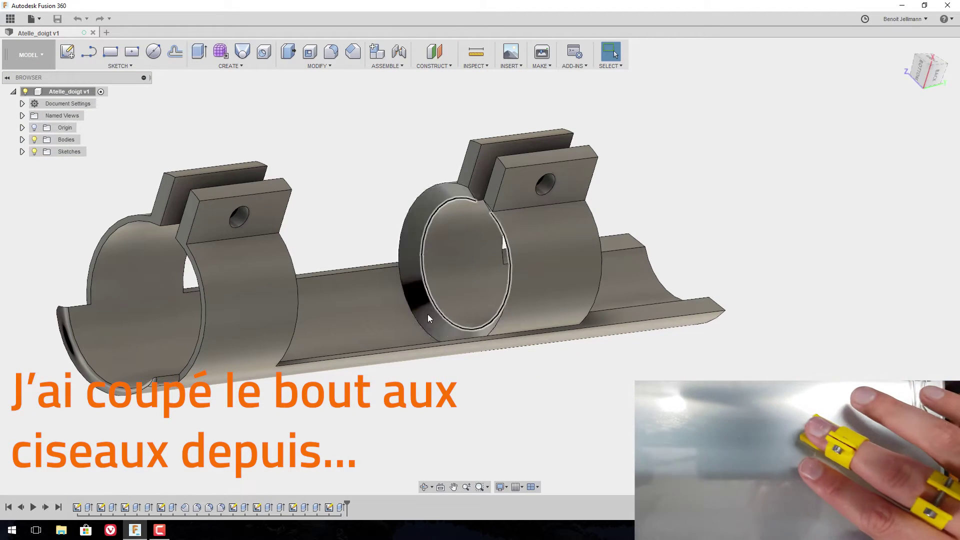
pyautogui.keyDown('shift'); pyautogui.moveTo(376, 250); pyautogui.dragTo(681, 214, button='middle'); pyautogui.keyUp('shift')
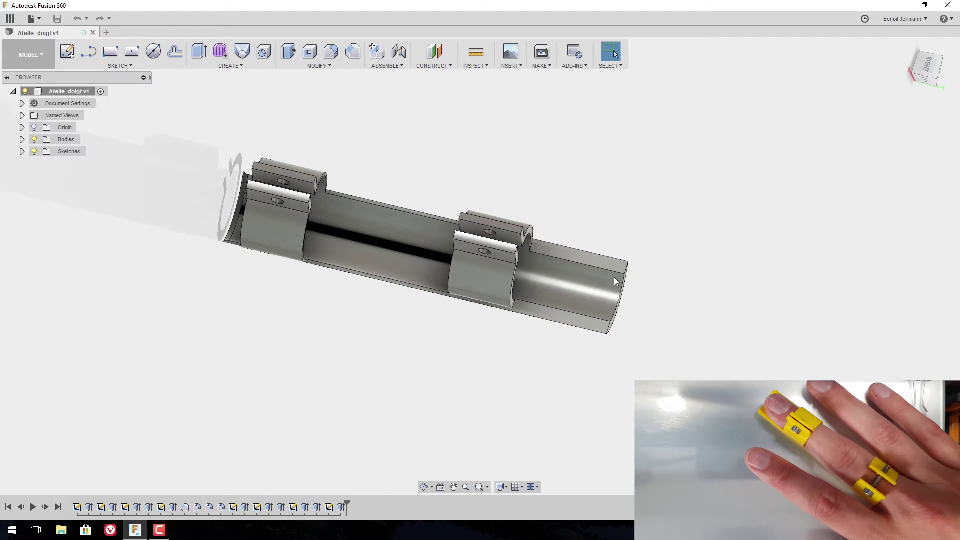
pyautogui.scroll(3, 547, 303)
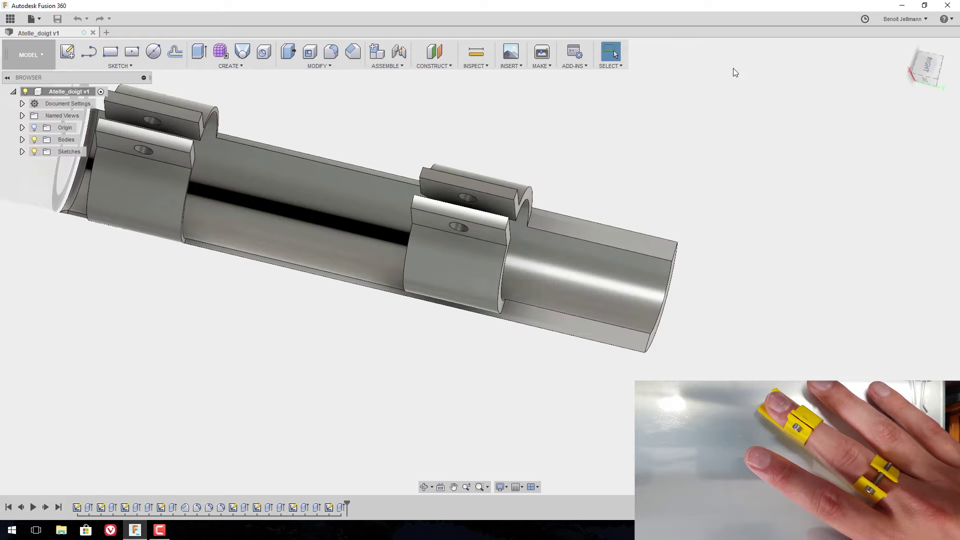
pyautogui.keyDown('shift'); pyautogui.moveTo(681, 152); pyautogui.dragTo(534, 358, button='middle'); pyautogui.keyUp('shift')
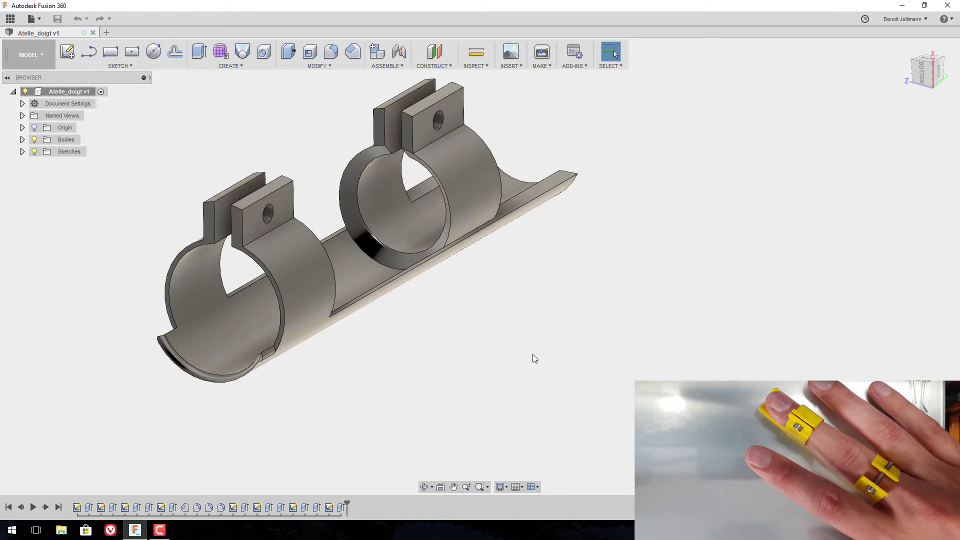
pyautogui.keyDown('shift'); pyautogui.moveTo(452, 329); pyautogui.dragTo(489, 322, button='middle'); pyautogui.keyUp('shift')
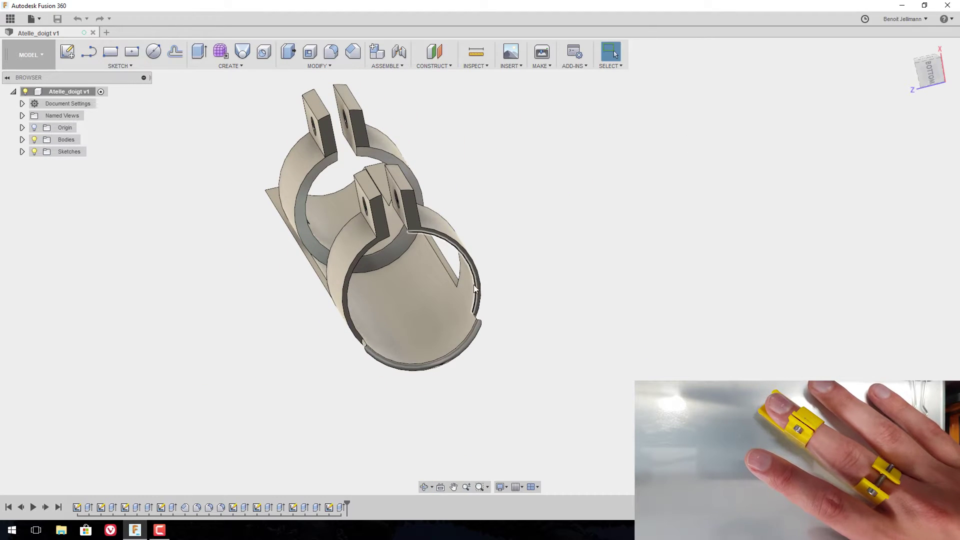
pyautogui.keyDown('shift'); pyautogui.moveTo(515, 183); pyautogui.dragTo(479, 172, button='middle'); pyautogui.keyUp('shift')
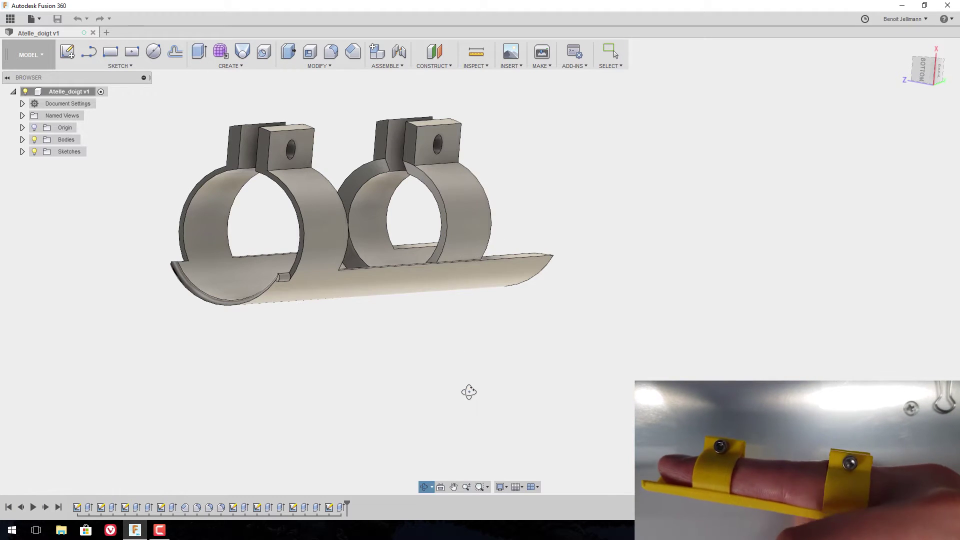
# Review both clamp rings up close and the full length of the splint from the end and the side
pyautogui.keyDown('shift'); pyautogui.moveTo(467, 390); pyautogui.dragTo(395, 244, button='middle'); pyautogui.keyUp('shift')
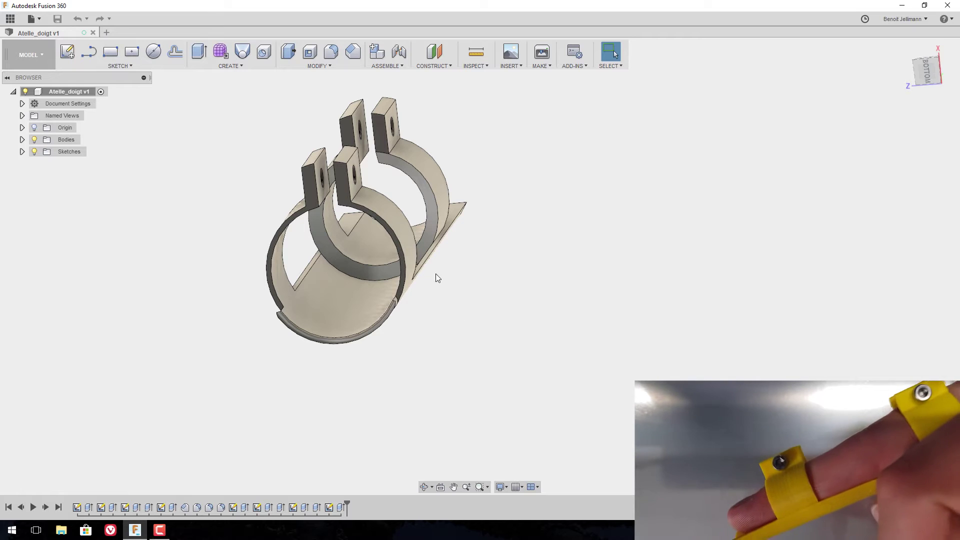
pyautogui.scroll(-3, 350, 177)
pyautogui.scroll(5, 349, 182)
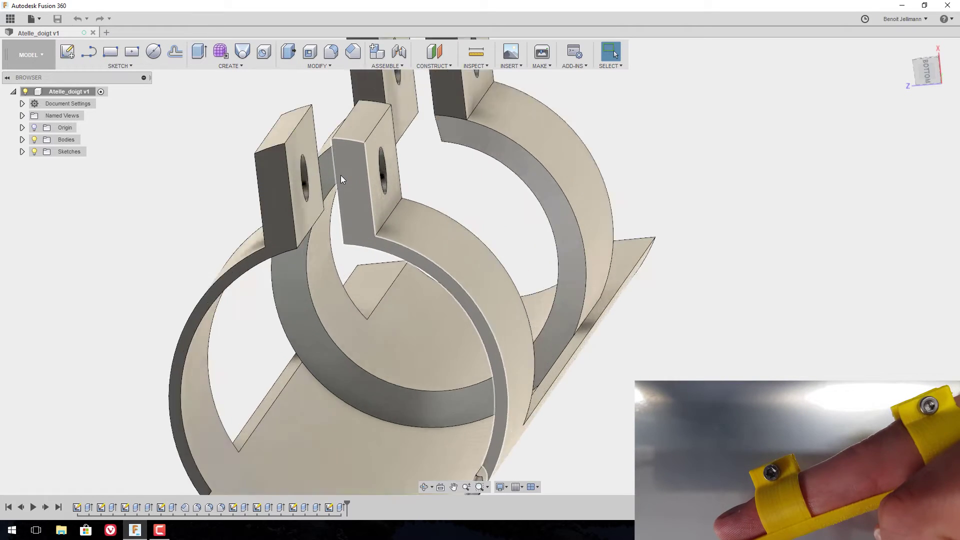
pyautogui.scroll(-5, 328, 263)
pyautogui.scroll(4, 335, 283)
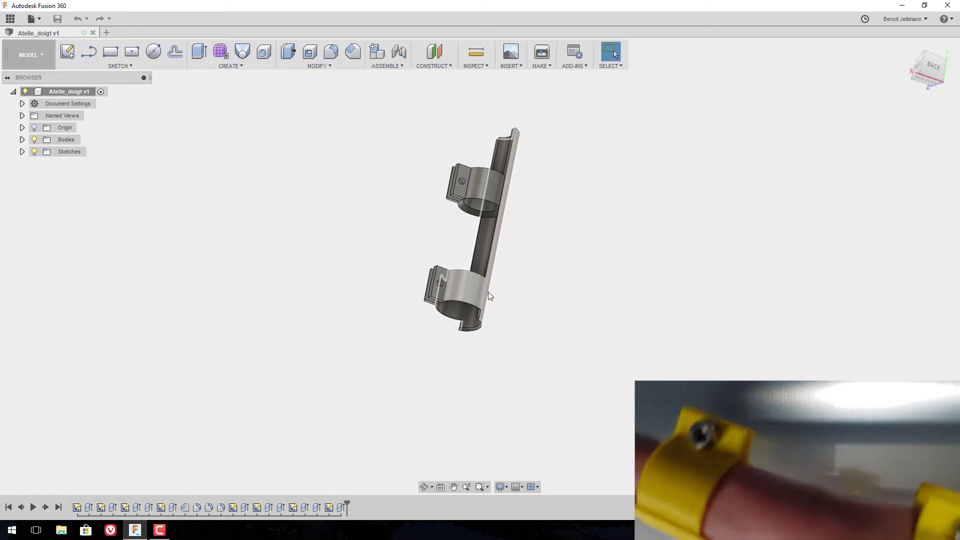
pyautogui.keyDown('shift'); pyautogui.moveTo(545, 220); pyautogui.dragTo(545, 201, button='middle'); pyautogui.keyUp('shift')
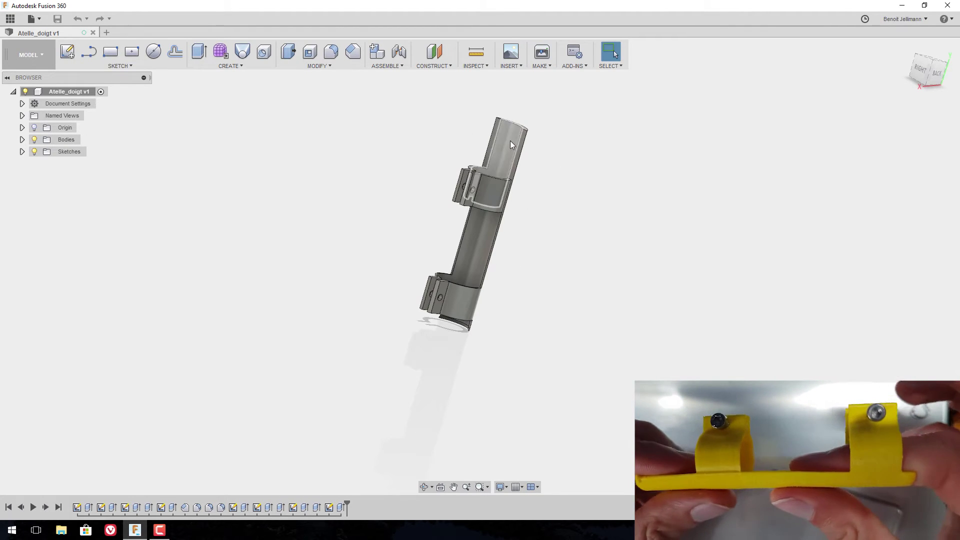
pyautogui.scroll(-1, 511, 296)
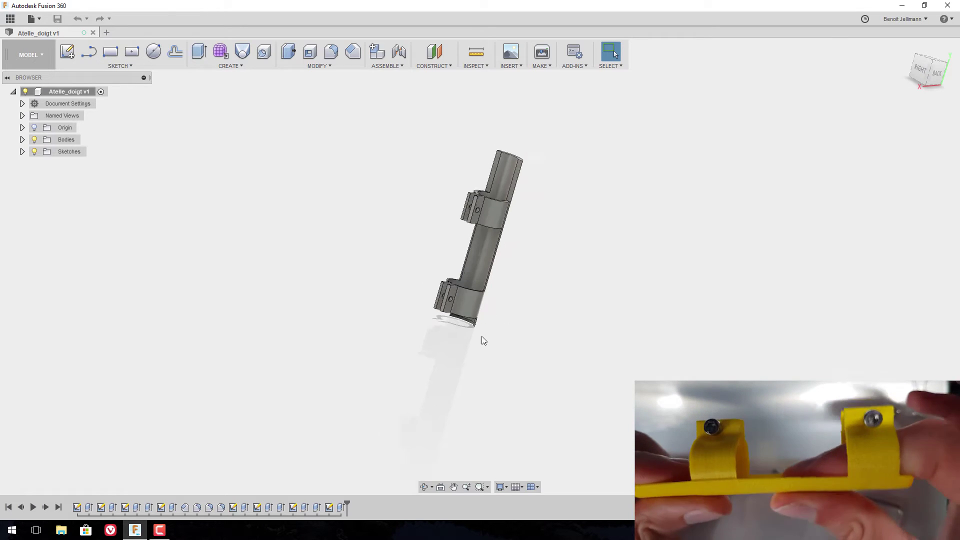
# Examine the whole splint from both long sides, the open fingertip end and the tab side, including both clamp rings and their screw holes
pyautogui.scroll(3, 483, 342)
pyautogui.keyDown('shift'); pyautogui.moveTo(505, 320); pyautogui.dragTo(450, 268, button='middle'); pyautogui.keyUp('shift')
pyautogui.scroll(5, 428, 205)
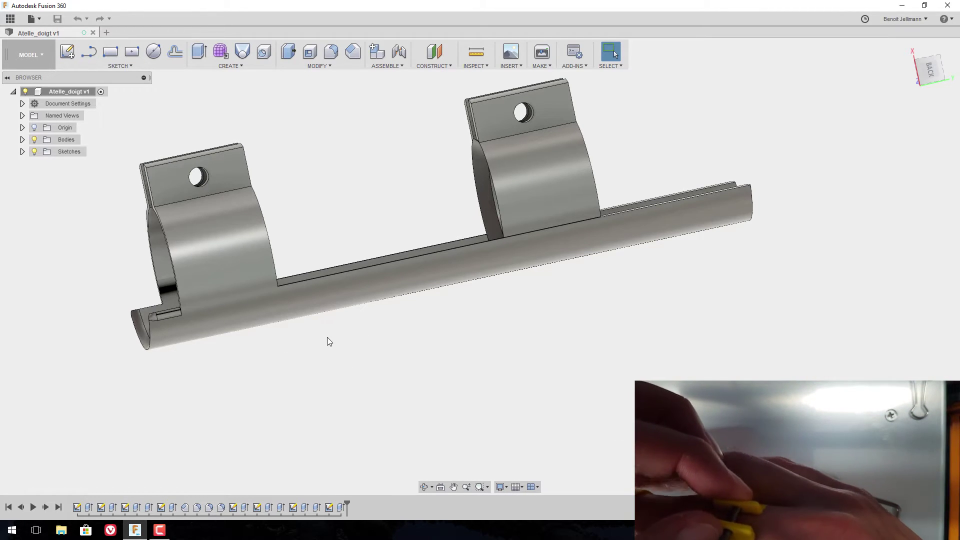
pyautogui.keyDown('shift'); pyautogui.moveTo(360, 319); pyautogui.dragTo(225, 358, button='middle'); pyautogui.keyUp('shift')
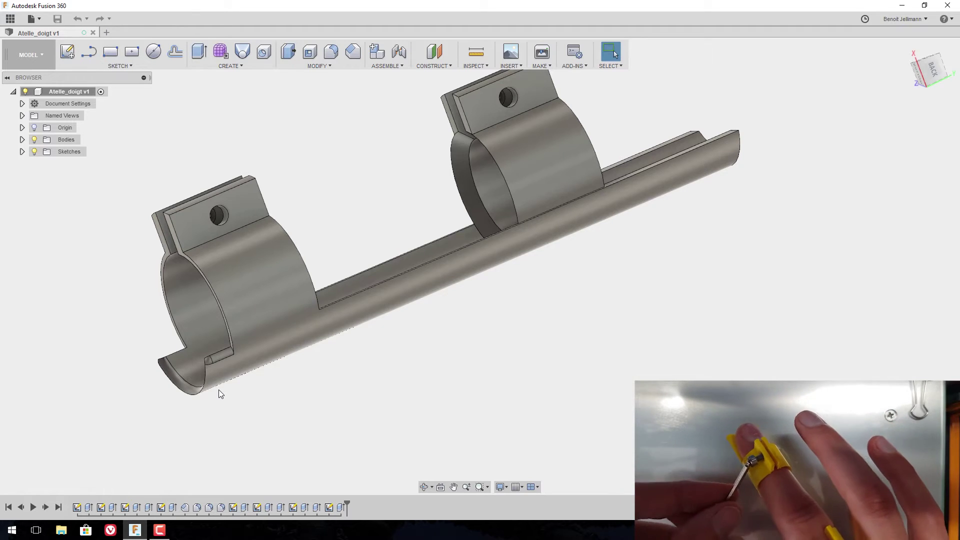
pyautogui.scroll(-3, 218, 389)
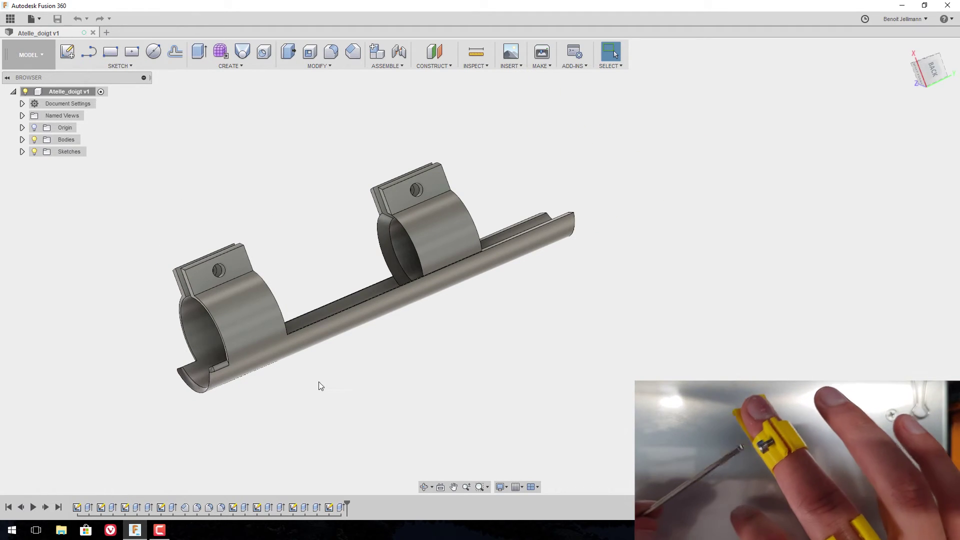
pyautogui.keyDown('shift'); pyautogui.moveTo(318, 338); pyautogui.dragTo(226, 356, button='middle'); pyautogui.keyUp('shift')
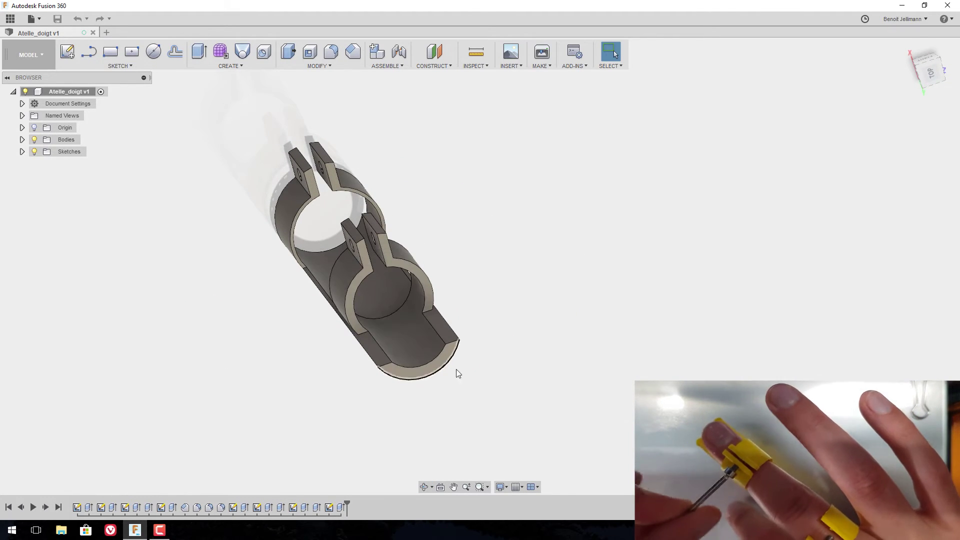
pyautogui.keyDown('shift'); pyautogui.moveTo(452, 382); pyautogui.dragTo(295, 319, button='middle'); pyautogui.keyUp('shift')
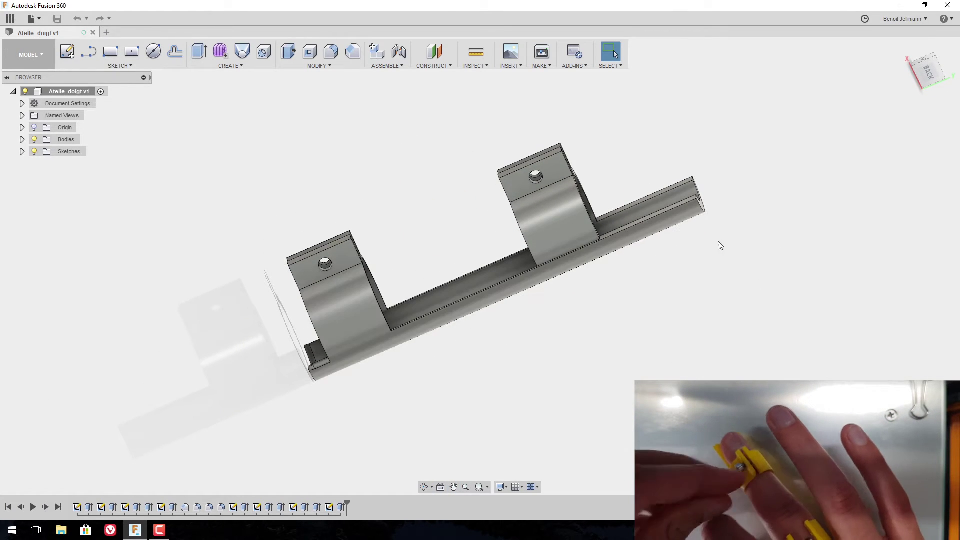
pyautogui.scroll(-2, 510, 225)
pyautogui.scroll(4, 509, 221)
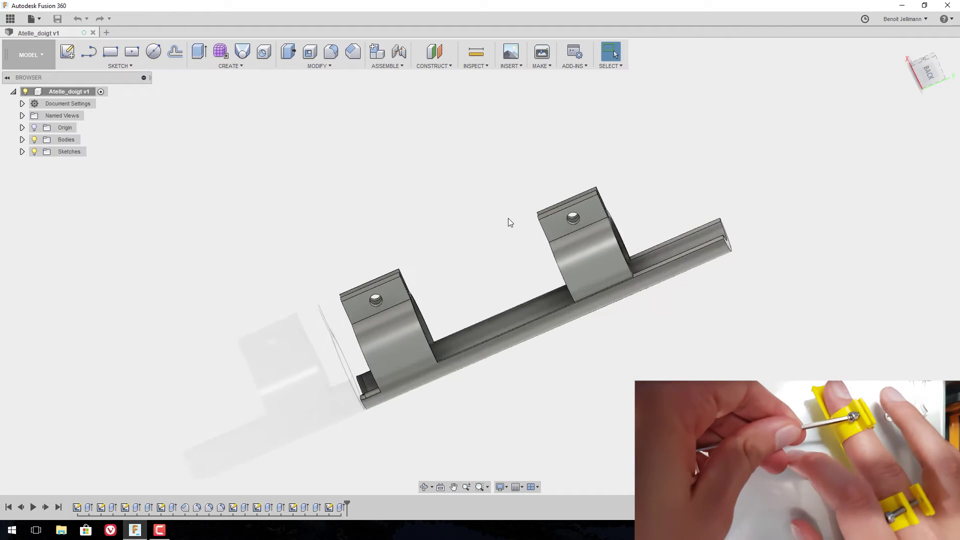
pyautogui.keyDown('shift'); pyautogui.moveTo(433, 307); pyautogui.dragTo(725, 160, button='middle'); pyautogui.keyUp('shift')
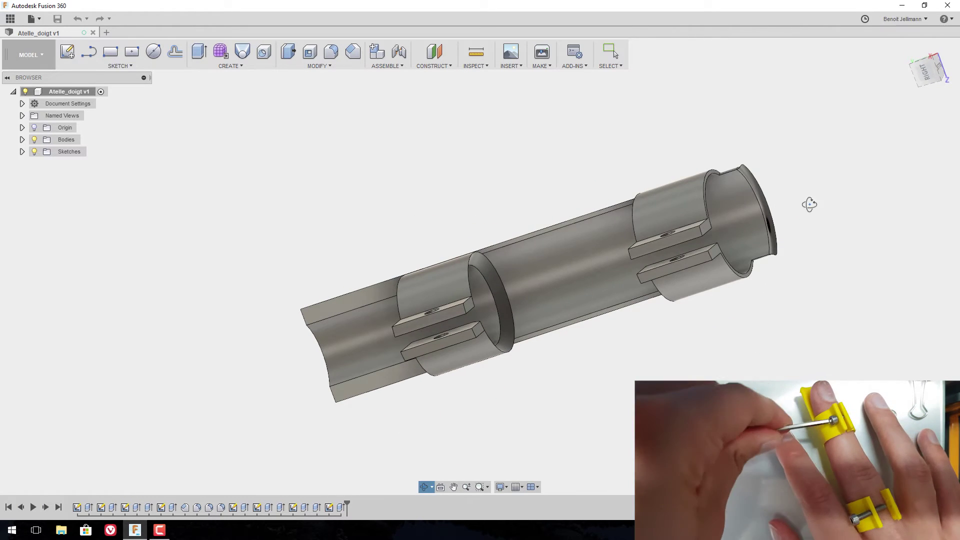
pyautogui.keyDown('shift'); pyautogui.moveTo(810, 204); pyautogui.dragTo(415, 293, button='middle'); pyautogui.keyUp('shift')
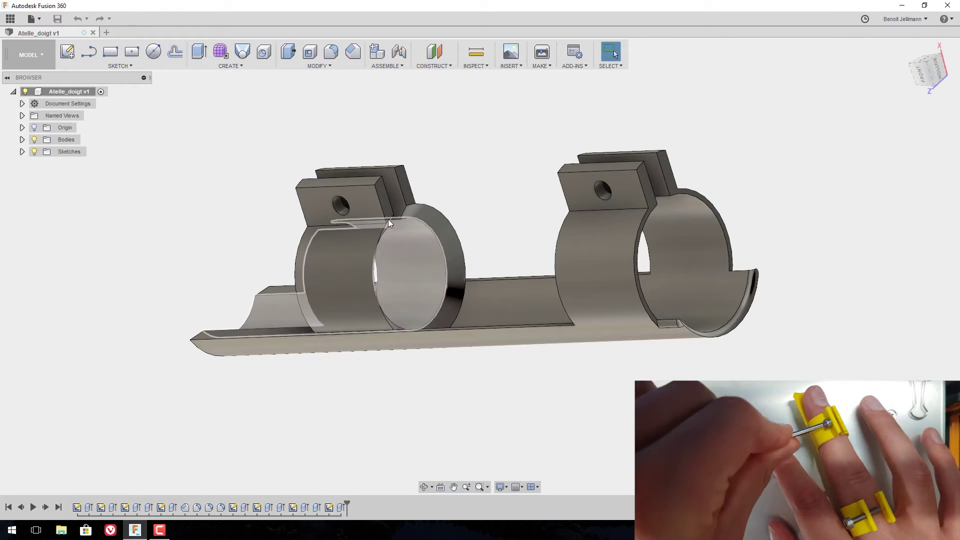
pyautogui.moveTo(533, 206)
pyautogui.keyDown('shift'); pyautogui.mouseDown(button='middle')
pyautogui.moveTo(407, 210)
pyautogui.moveTo(452, 193)
pyautogui.moveTo(494, 198)
pyautogui.moveTo(440, 208)
pyautogui.moveTo(526, 207)
pyautogui.mouseUp(button='middle'); pyautogui.keyUp('shift')
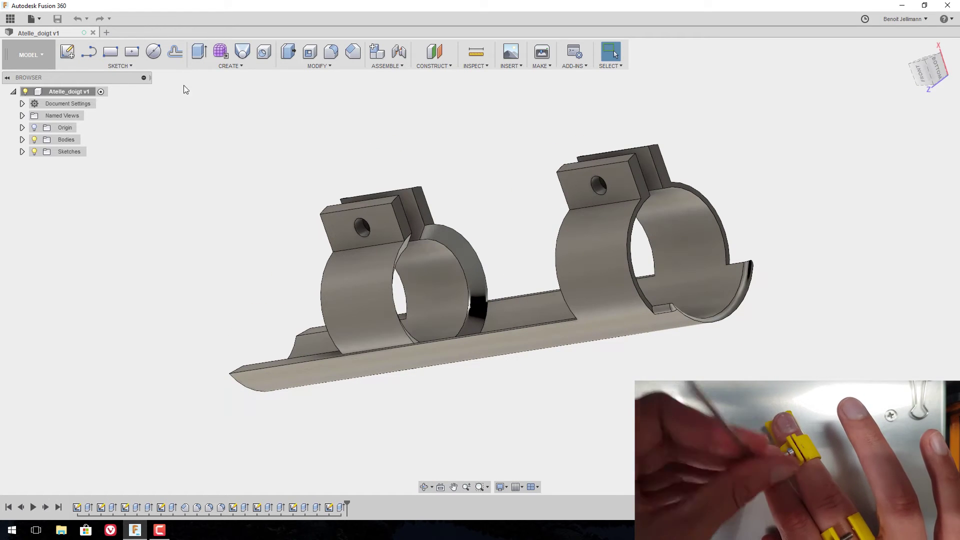
# Set up an export of the splint design with the file type STEP Files (*.stp *.step)
pyautogui.click(40, 18)
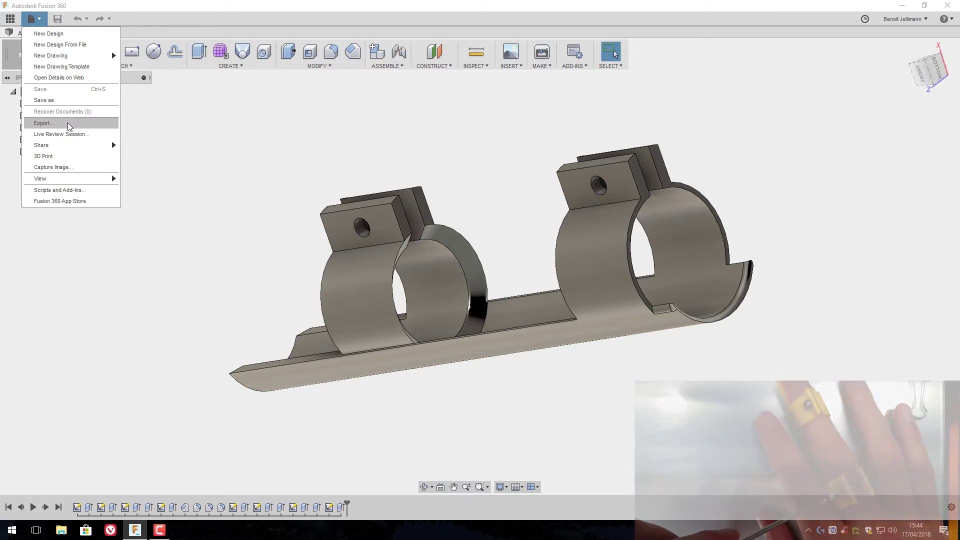
pyautogui.click(69, 122)
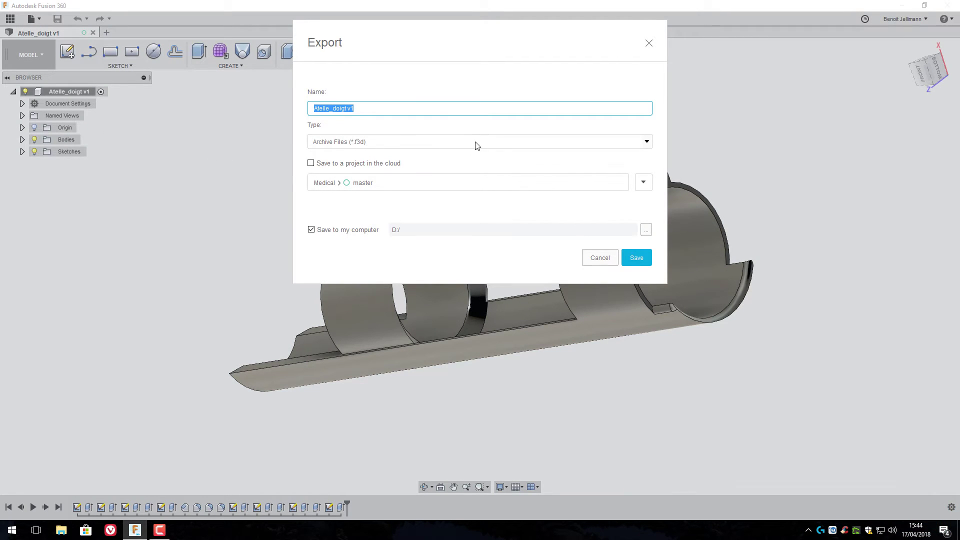
pyautogui.click(646, 143)
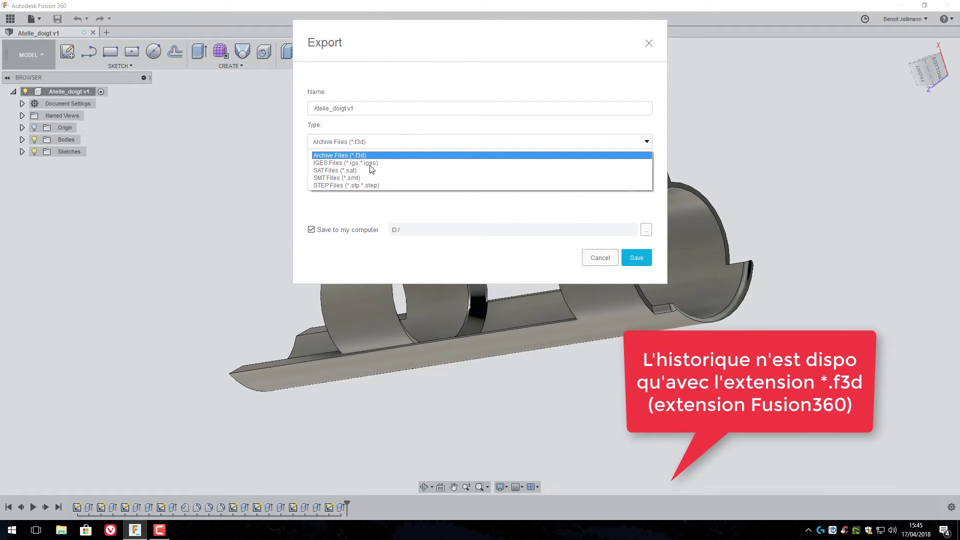
pyautogui.click(336, 185)
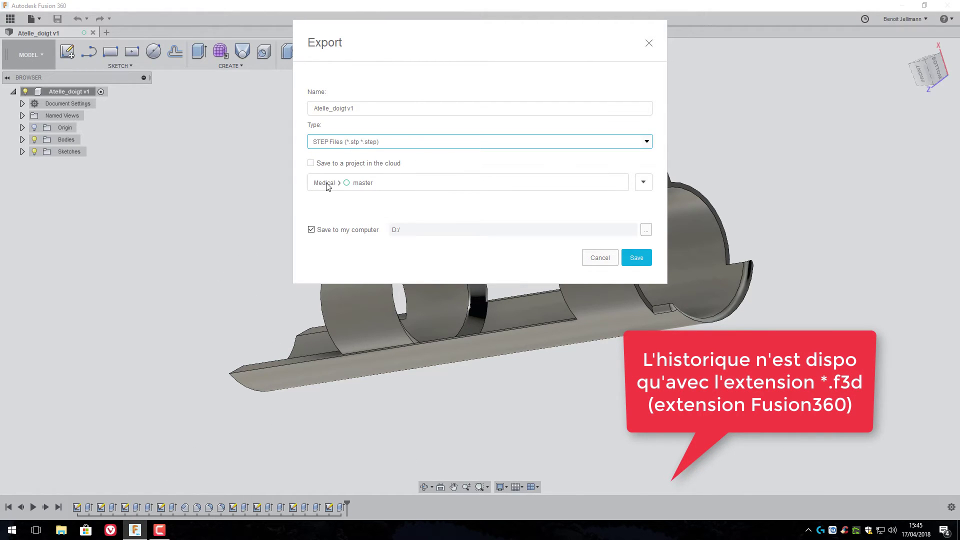